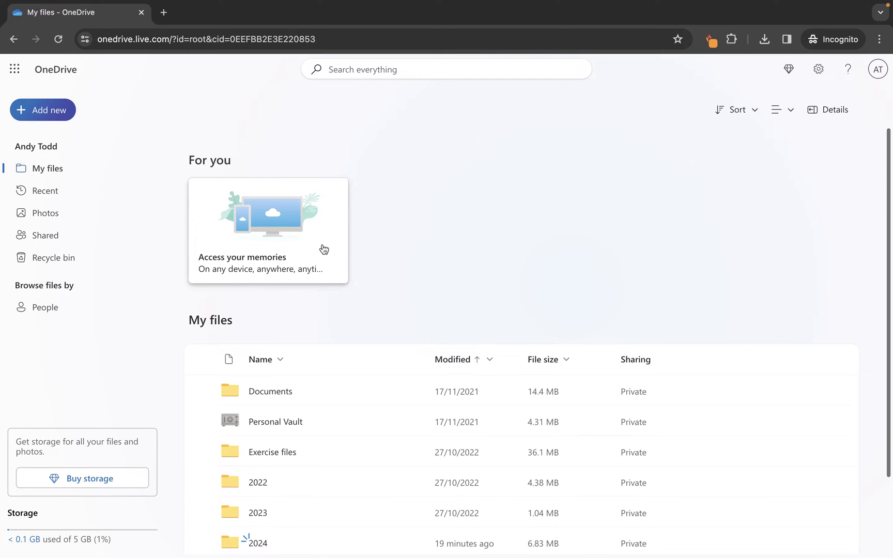
Delete Sample PDF.pdf from My files and confirm sending it to the recycle bin.
scroll(322, 249, down, 2)
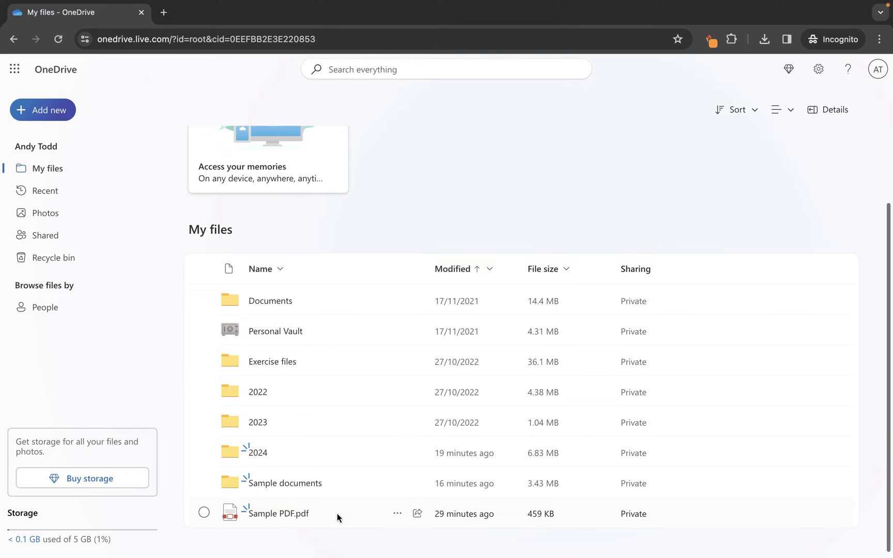
click(204, 512)
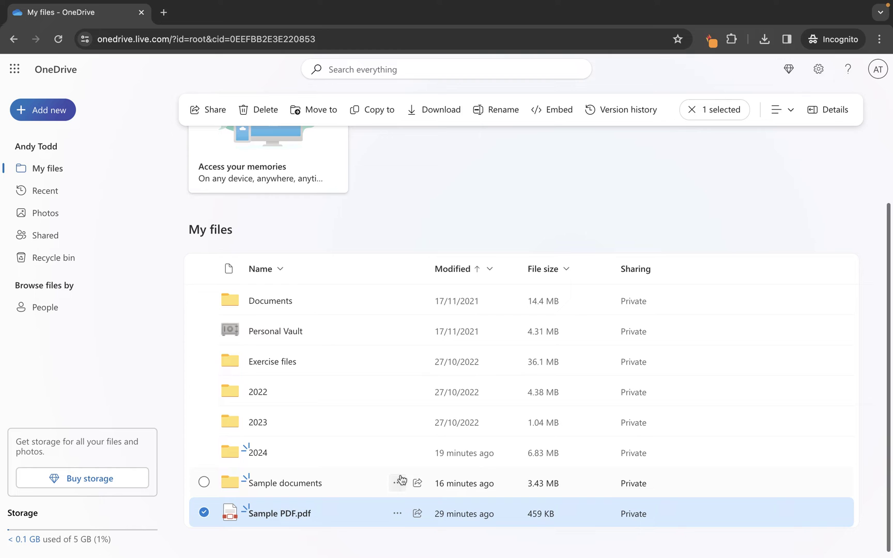
click(398, 514)
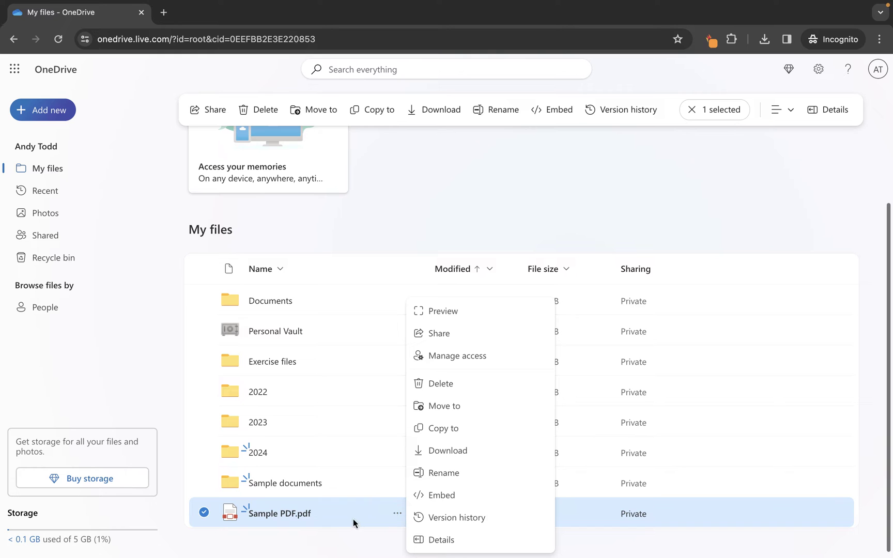
click(197, 513)
click(197, 514)
right_click(319, 517)
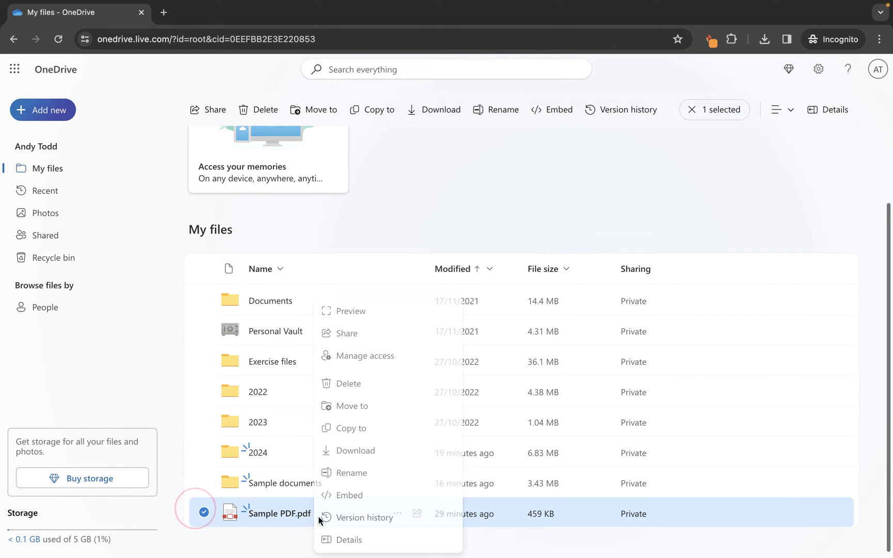
click(380, 385)
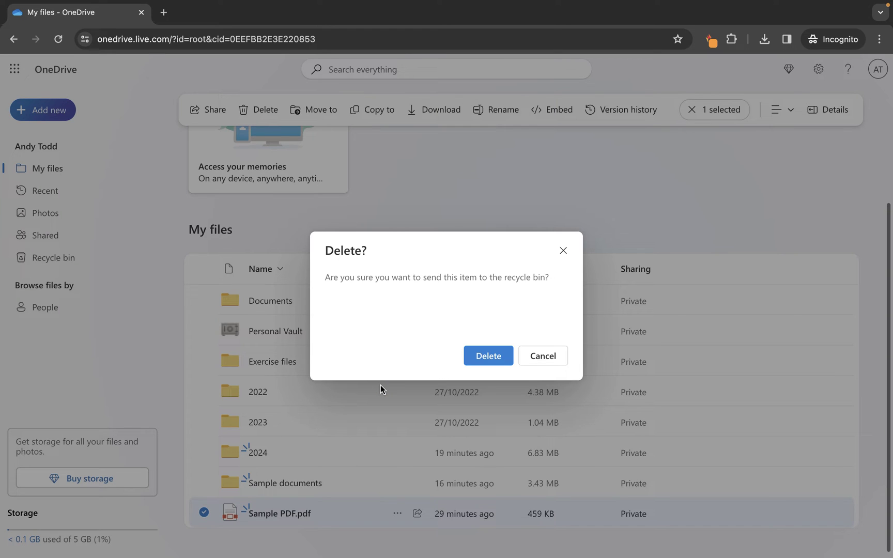
click(495, 360)
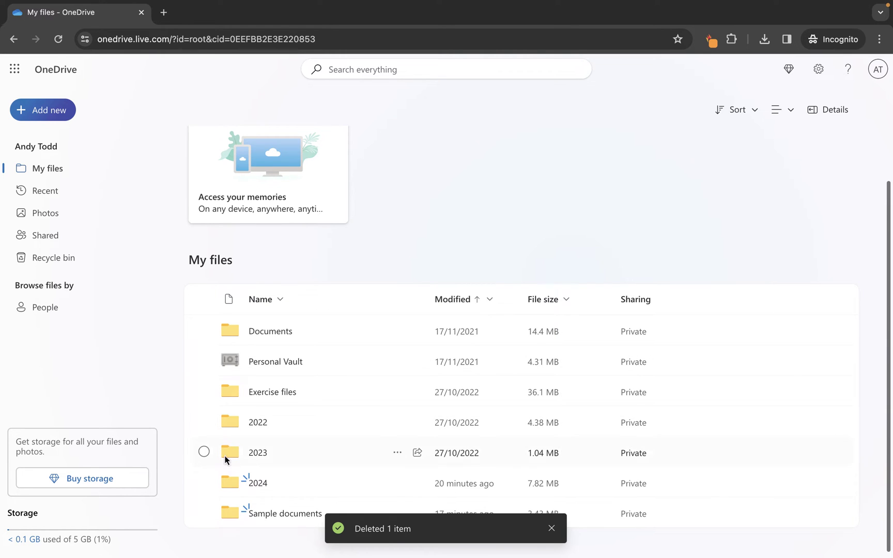
In 2024 > Admin, delete Business Promo 2024.pptx and Sample word document.docx together.
click(257, 482)
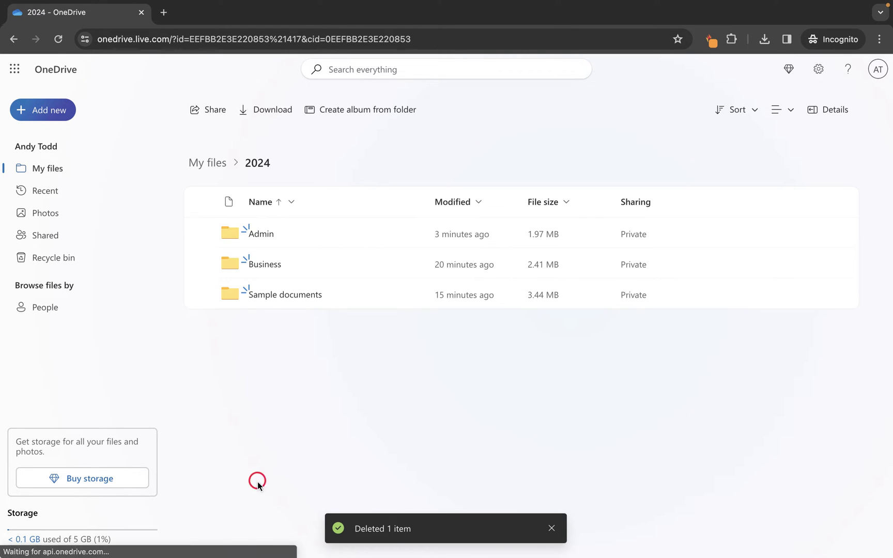
click(262, 233)
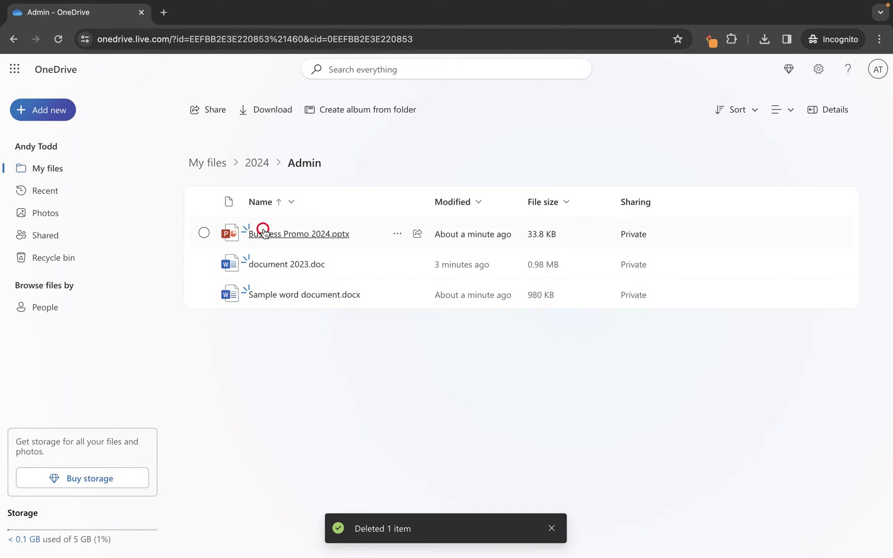
click(203, 234)
click(205, 296)
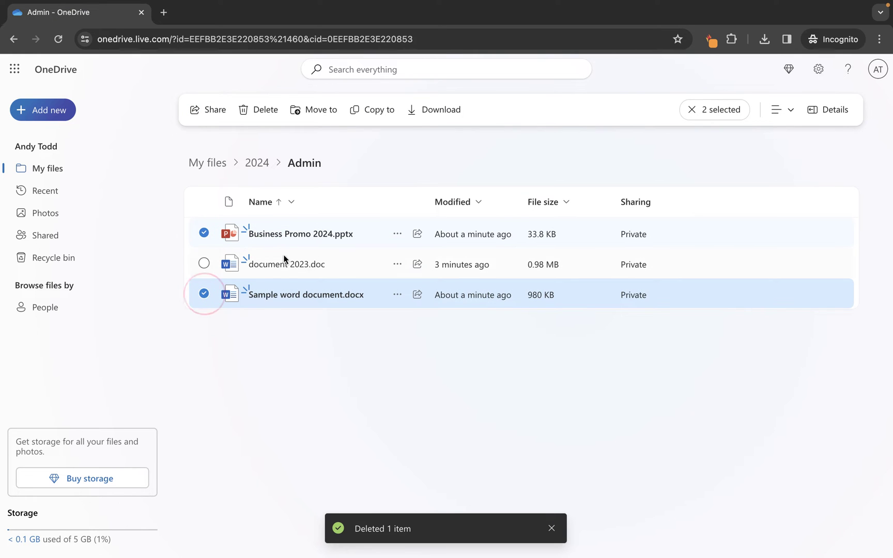
click(204, 234)
click(205, 237)
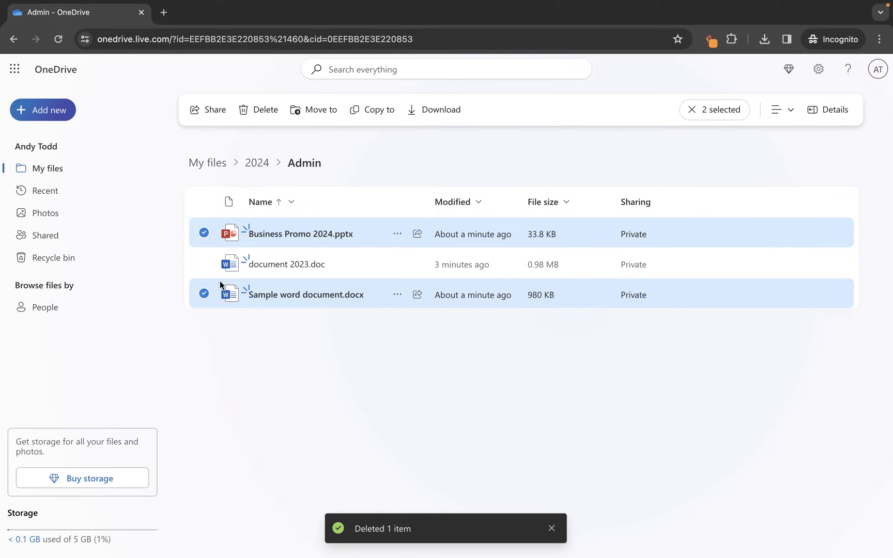
click(257, 113)
click(489, 354)
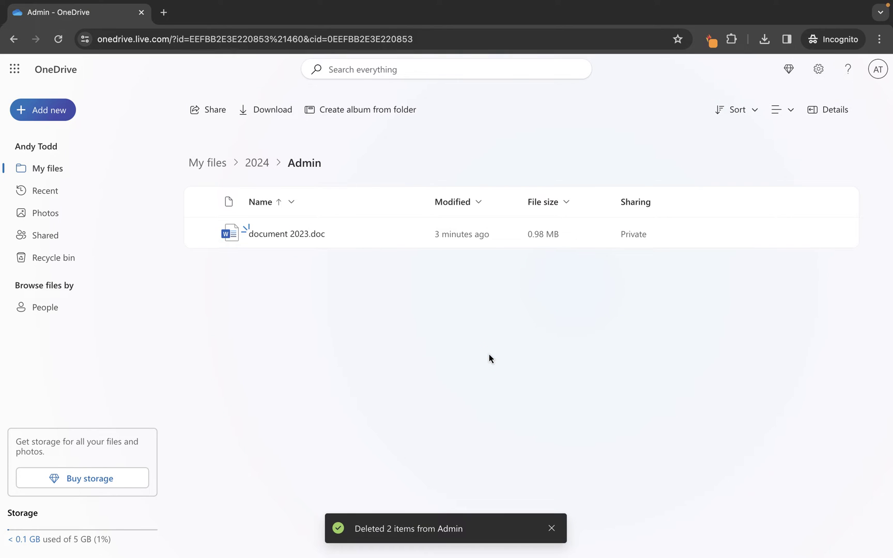
Back in the 2024 folder, delete the Sample documents and Business folders, leaving only Admin.
click(259, 163)
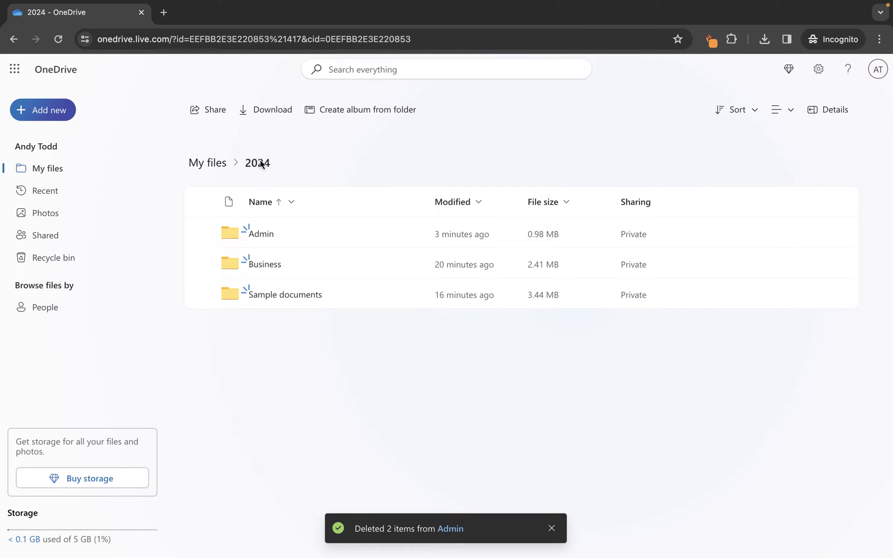
right_click(288, 297)
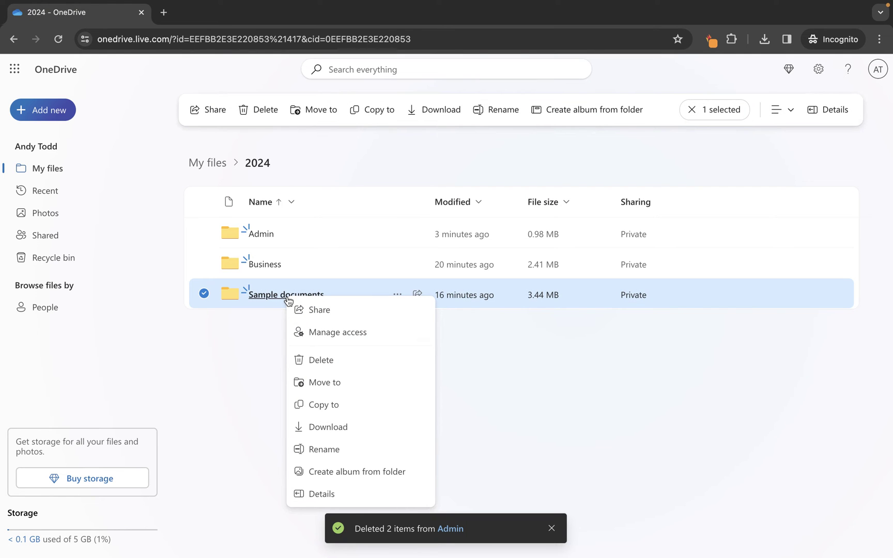
click(203, 264)
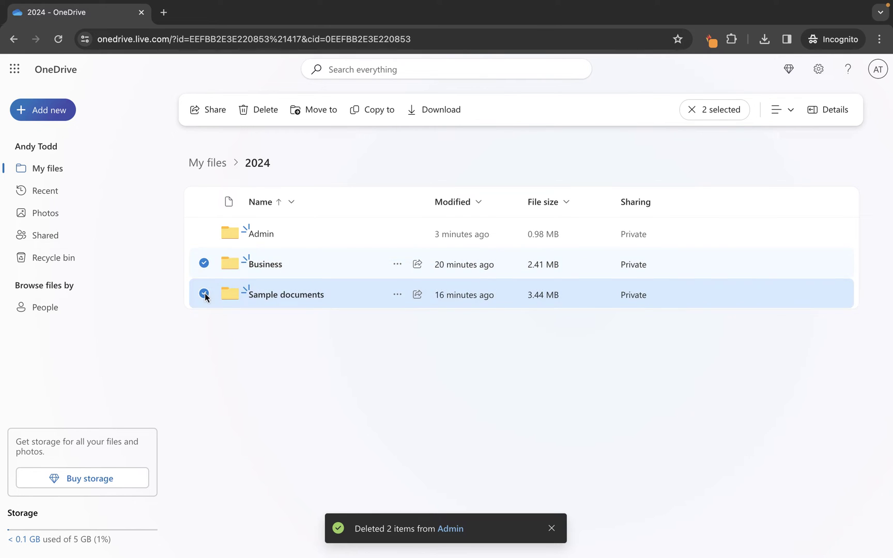
click(262, 111)
click(481, 357)
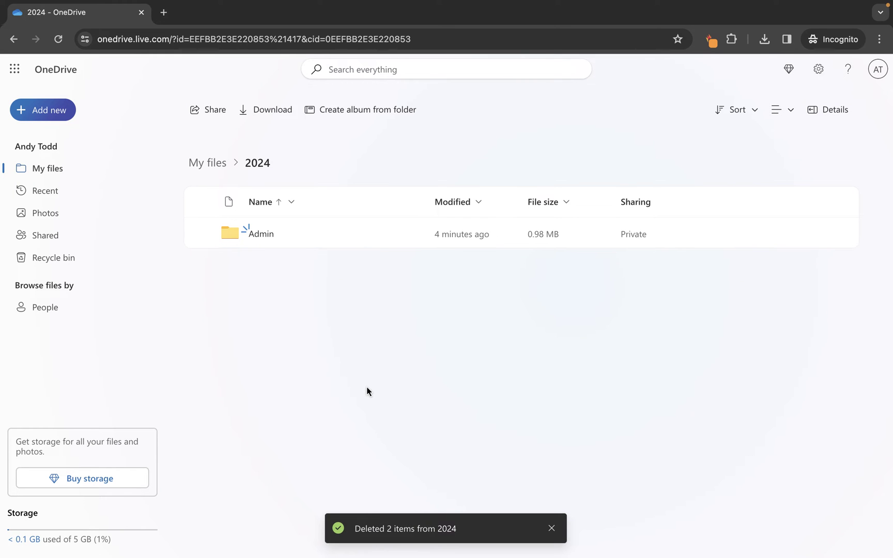
Go from My files to the Recycle bin and narrow its Name column.
click(212, 162)
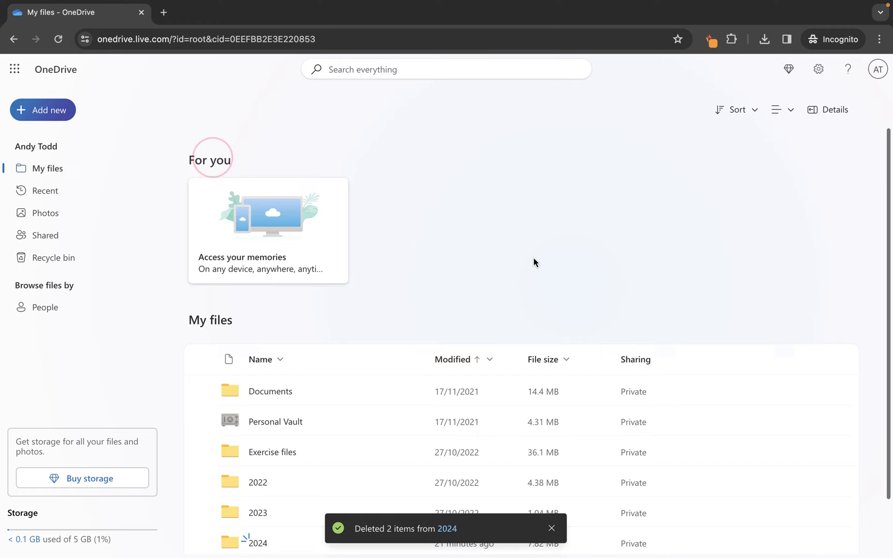
scroll(534, 262, down, 2)
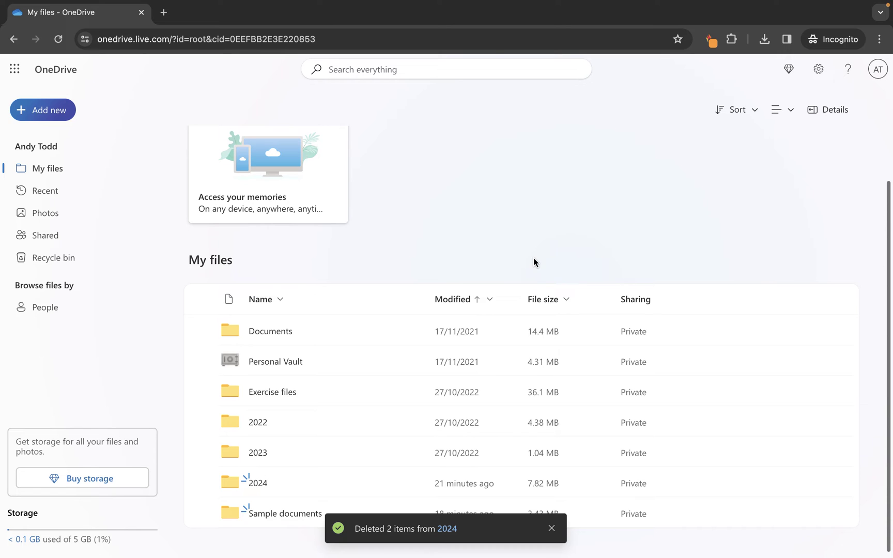
click(53, 265)
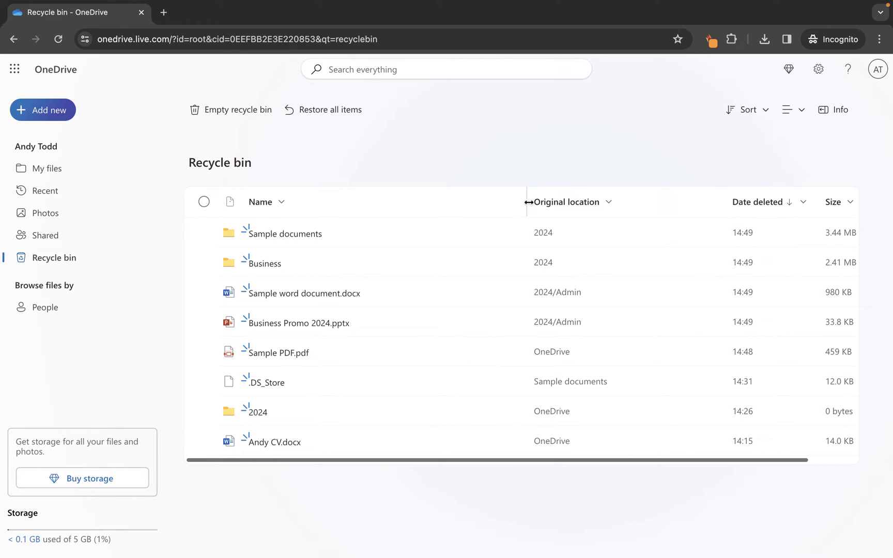
drag(528, 202, 397, 201)
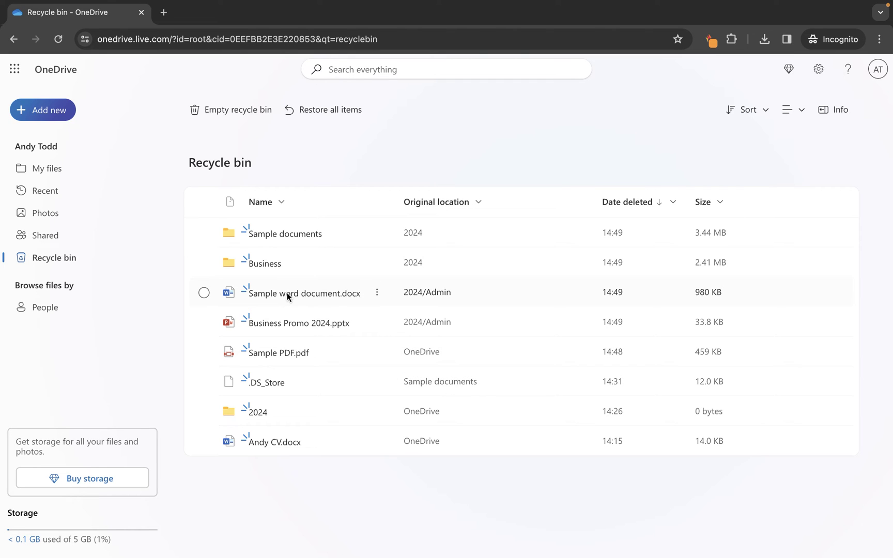
Permanently delete Sample word document.docx from the recycle bin.
click(379, 293)
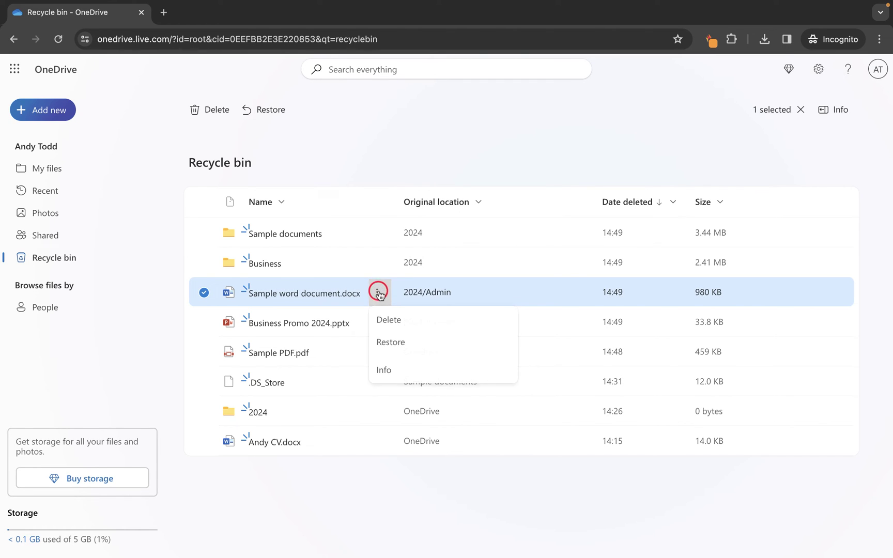
click(406, 321)
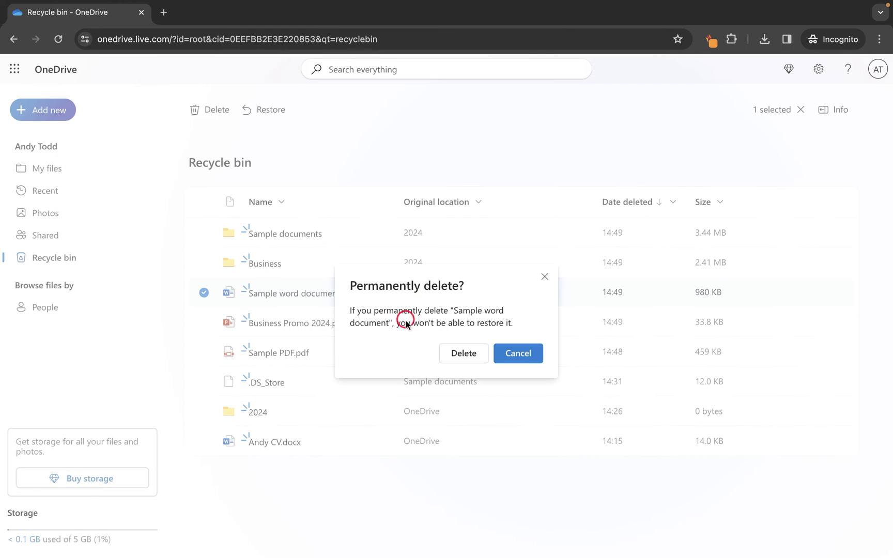
click(459, 356)
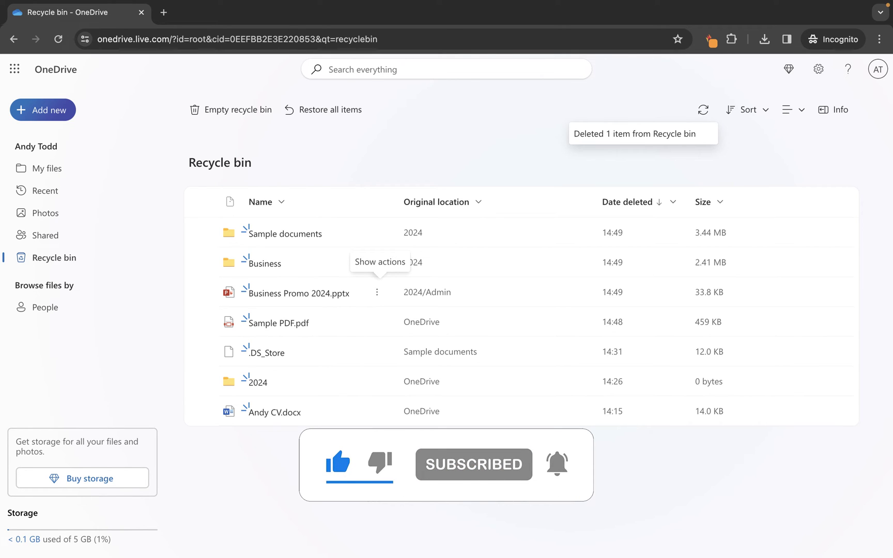
Permanently delete the Sample documents and Business folders together.
click(204, 234)
click(205, 263)
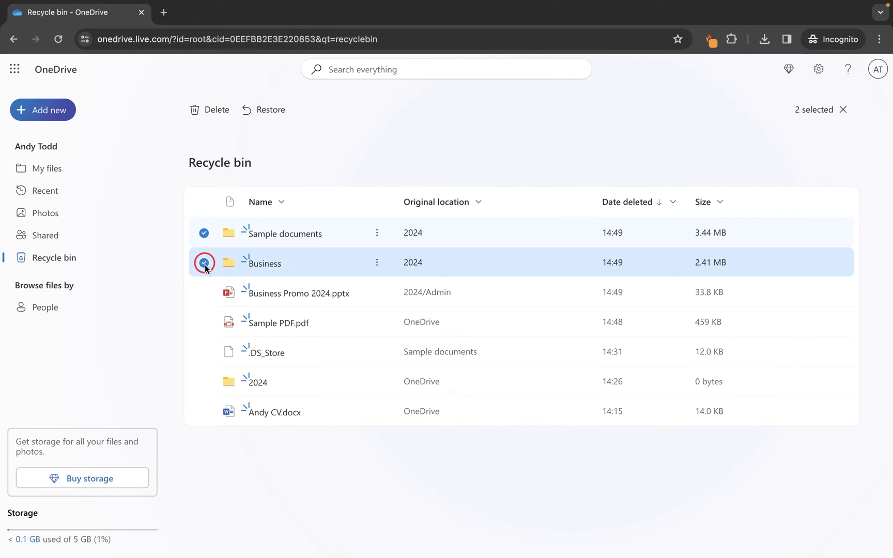
click(209, 114)
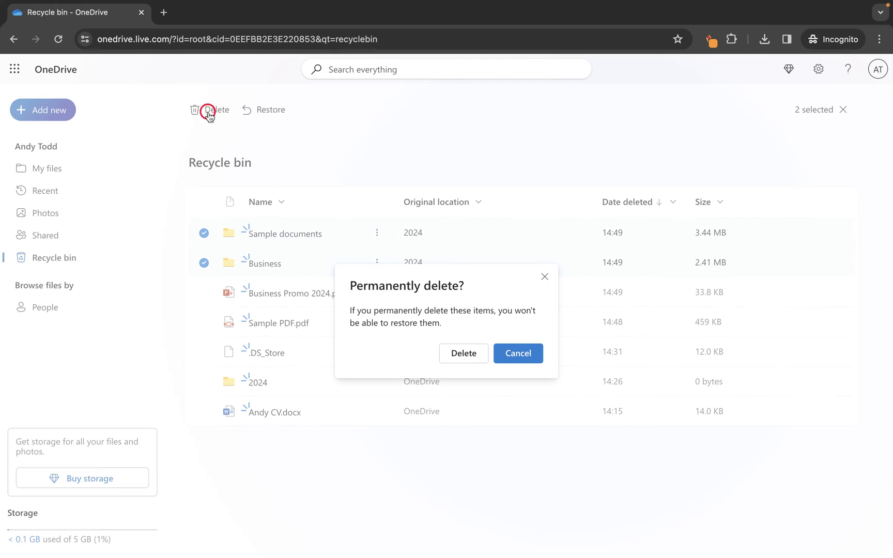
click(455, 353)
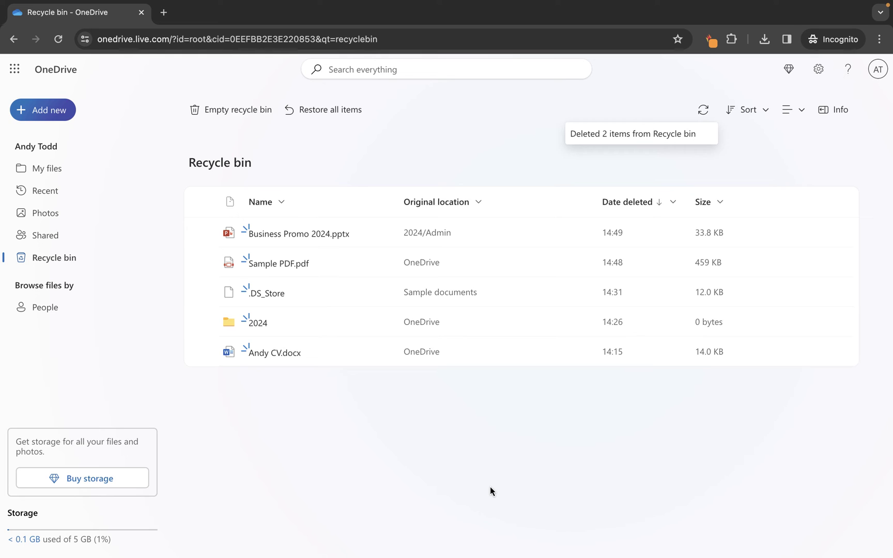
Restore Business Promo 2024.pptx to its original folder, then view My files.
click(204, 234)
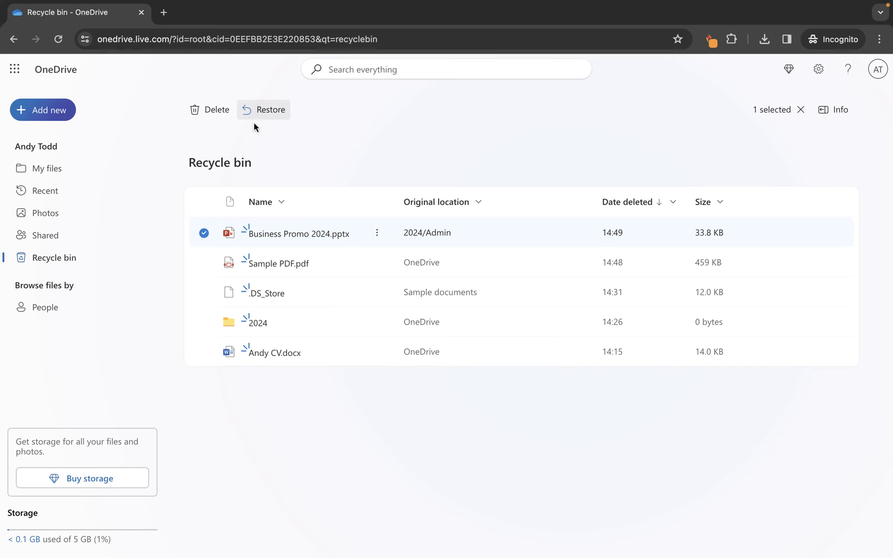
right_click(356, 236)
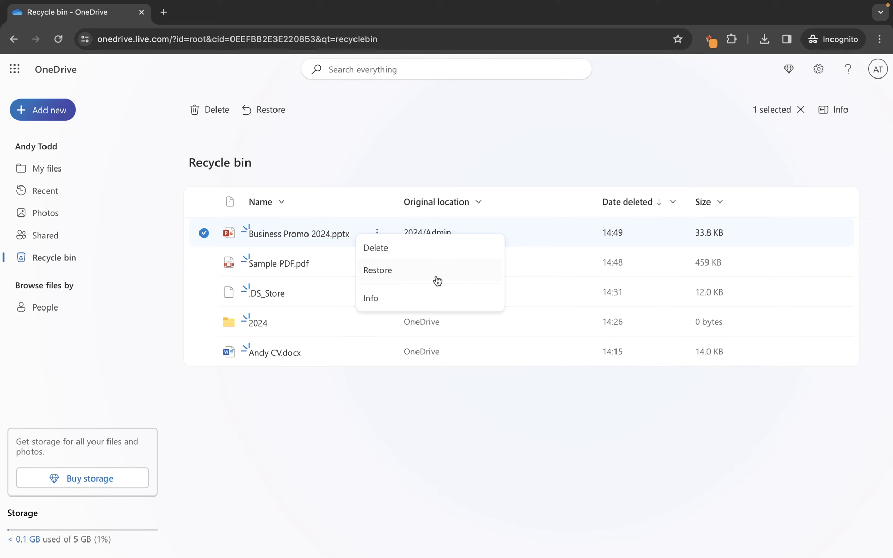
click(383, 272)
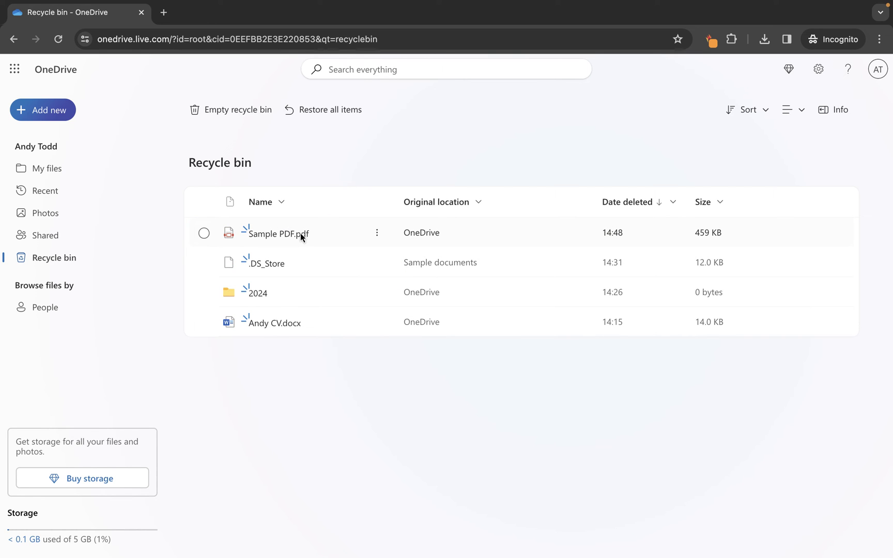
click(68, 170)
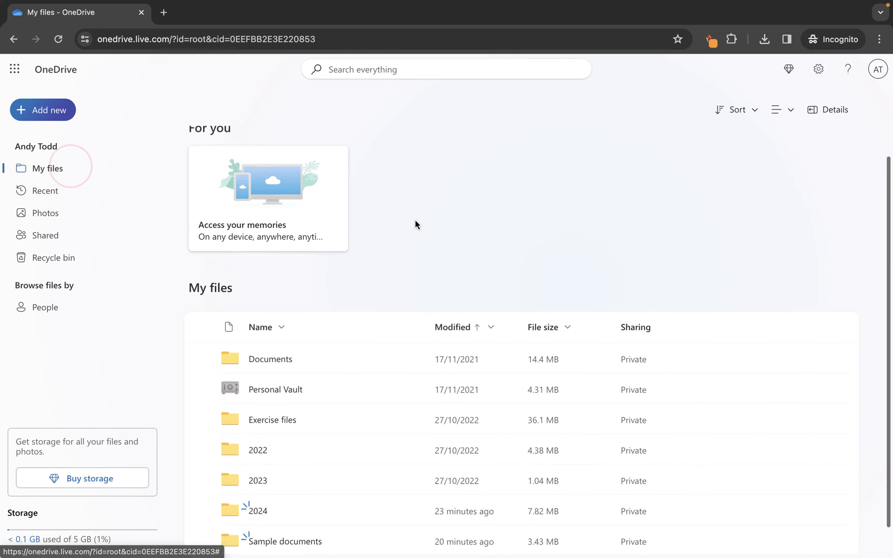
scroll(416, 223, down, 1)
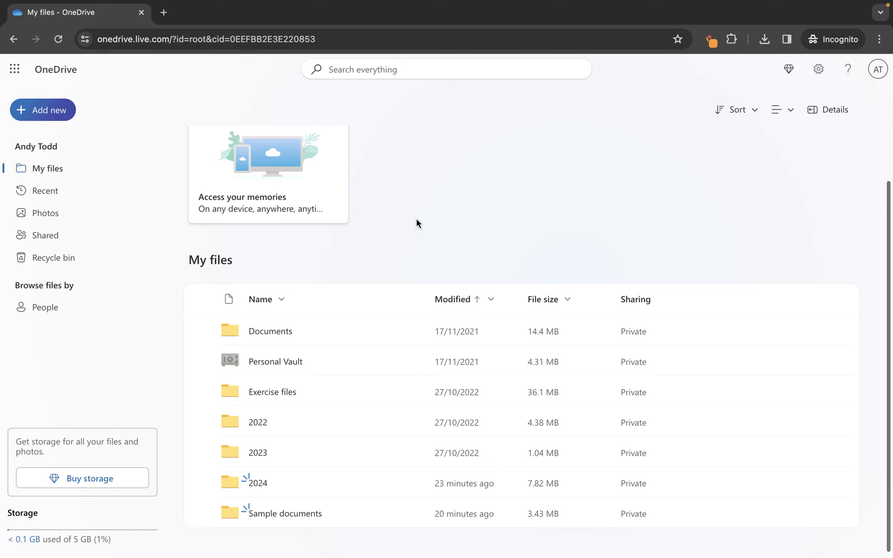
Empty the recycle bin, permanently deleting its four remaining items.
click(61, 257)
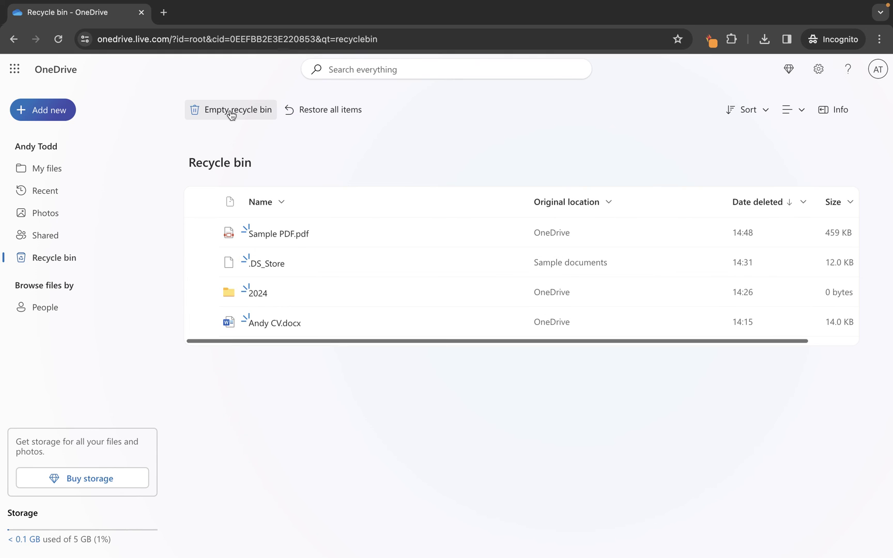
click(203, 201)
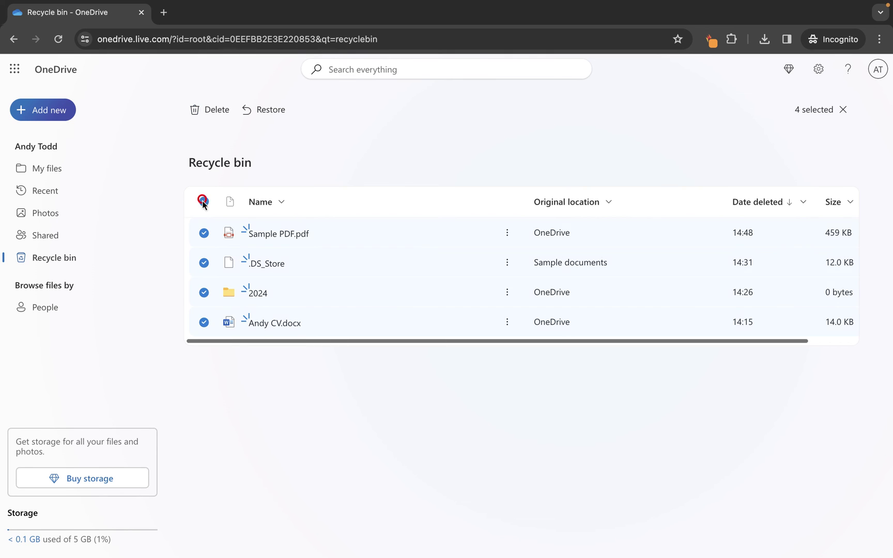
click(204, 263)
click(204, 233)
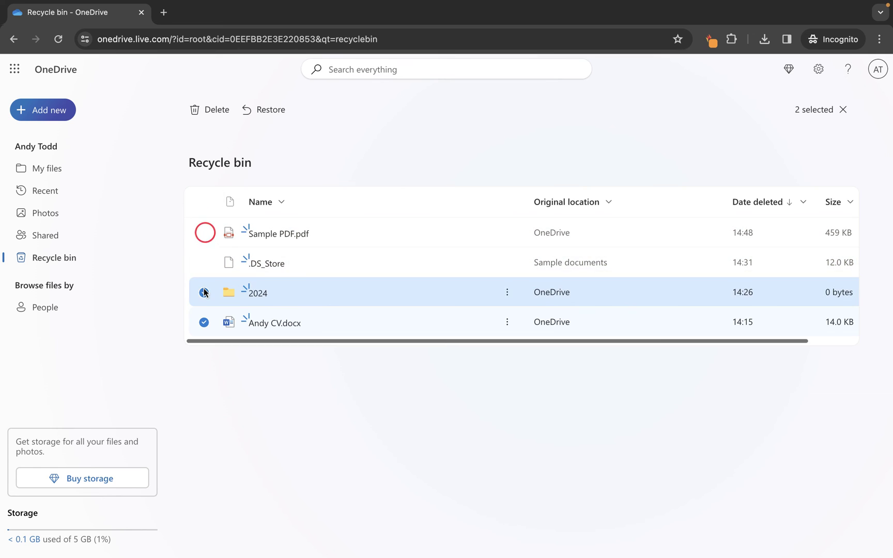
click(204, 292)
click(203, 320)
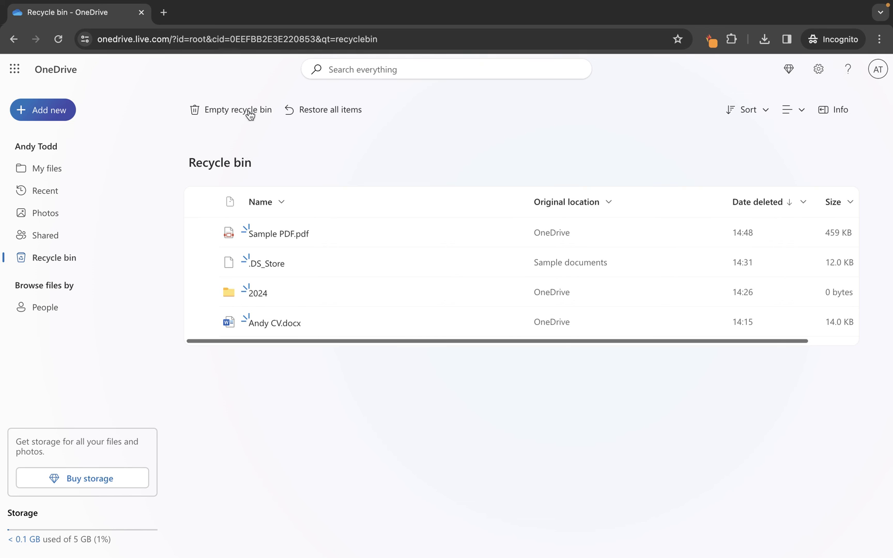
click(221, 114)
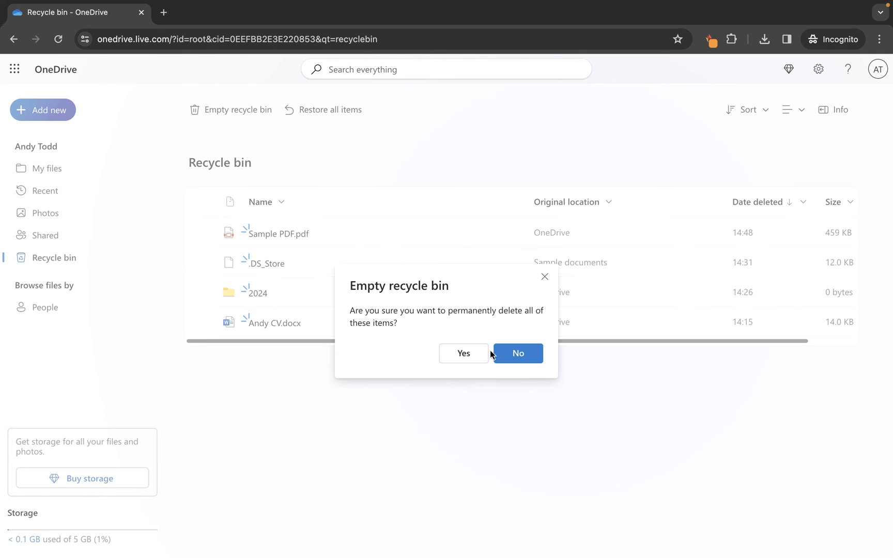
click(465, 354)
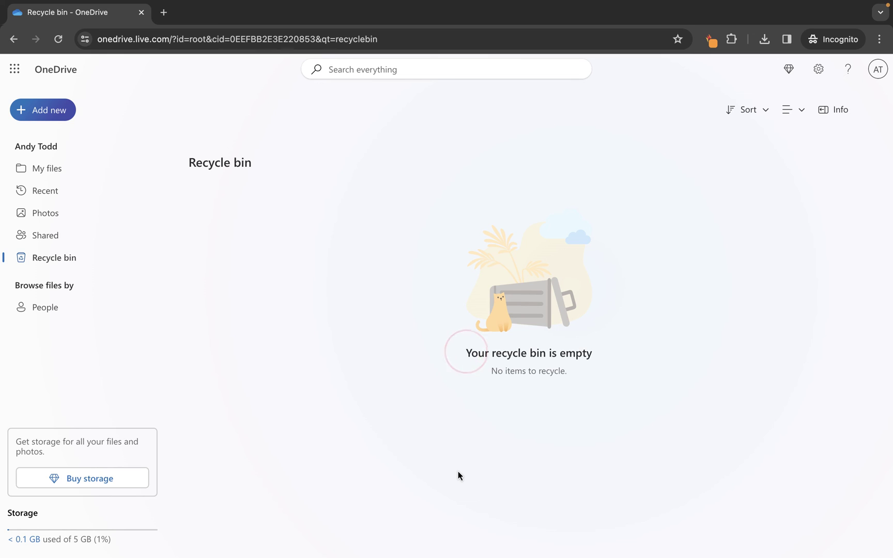